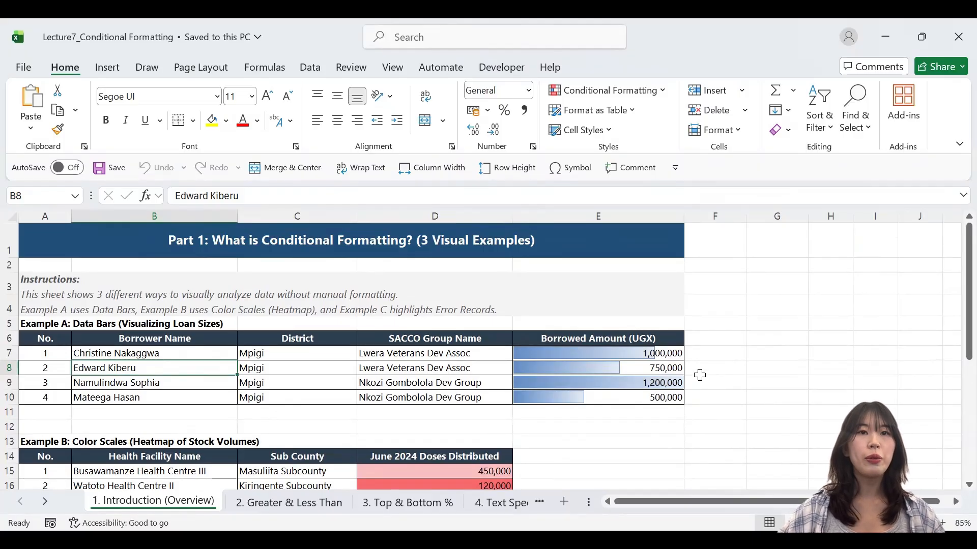
Review the data bar, color scale and highlight alert examples on the introduction sheet and locate the Conditional Formatting options
scroll(621, 394, "down", 3)
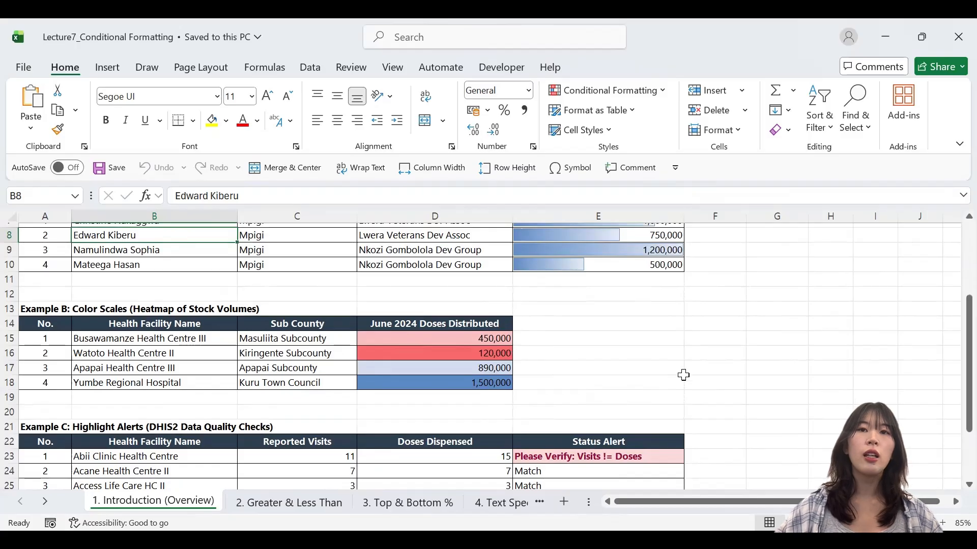
scroll(684, 377, "down", 2)
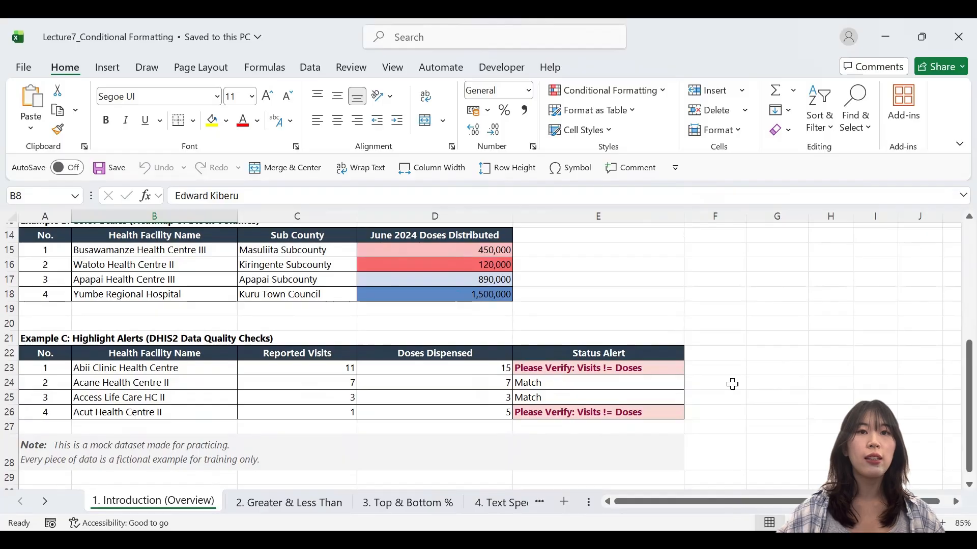
left_click(666, 93)
left_click(666, 93)
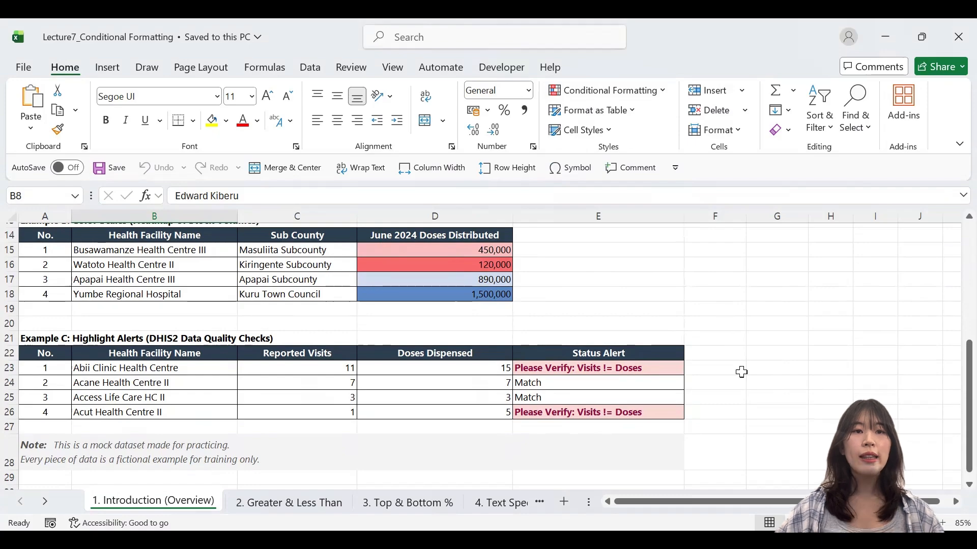
Open the "2. Greater & Less Than" sheet and read its mission, borrower table and note
left_click(261, 503)
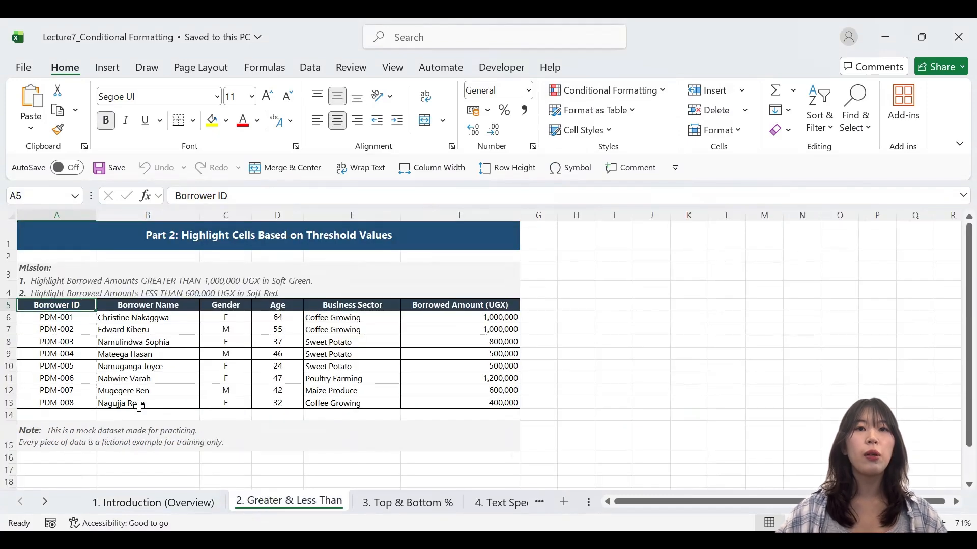
scroll(139, 410, "up", 2)
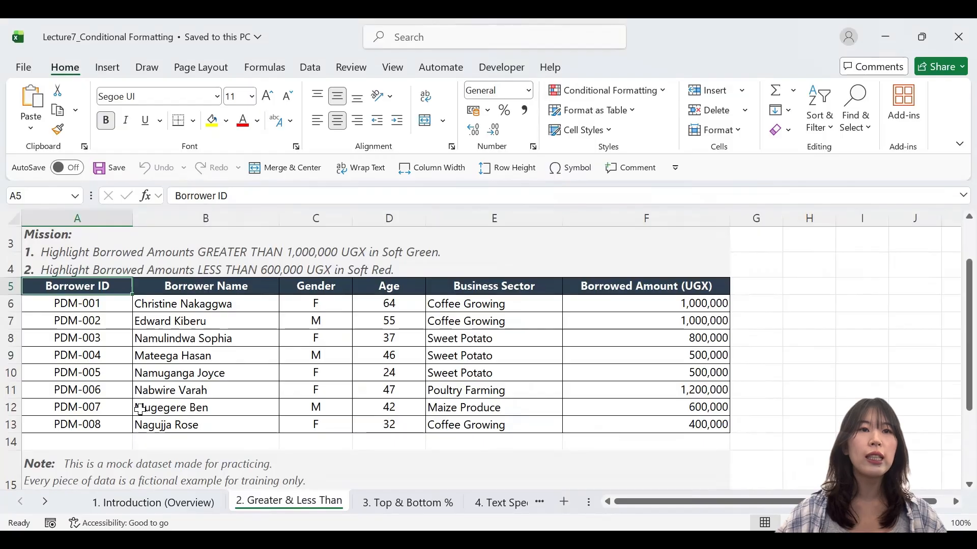
scroll(141, 411, "up", 1)
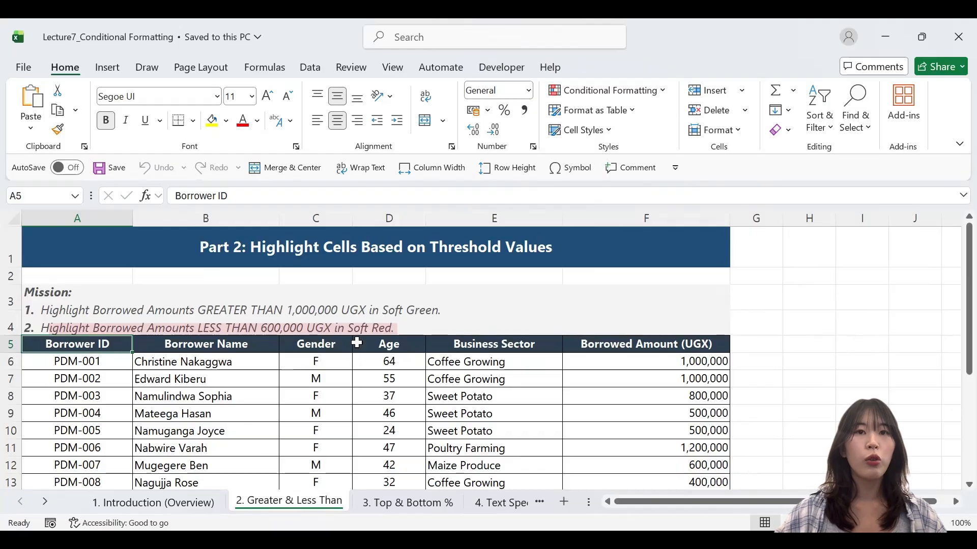
scroll(460, 331, "down", 3)
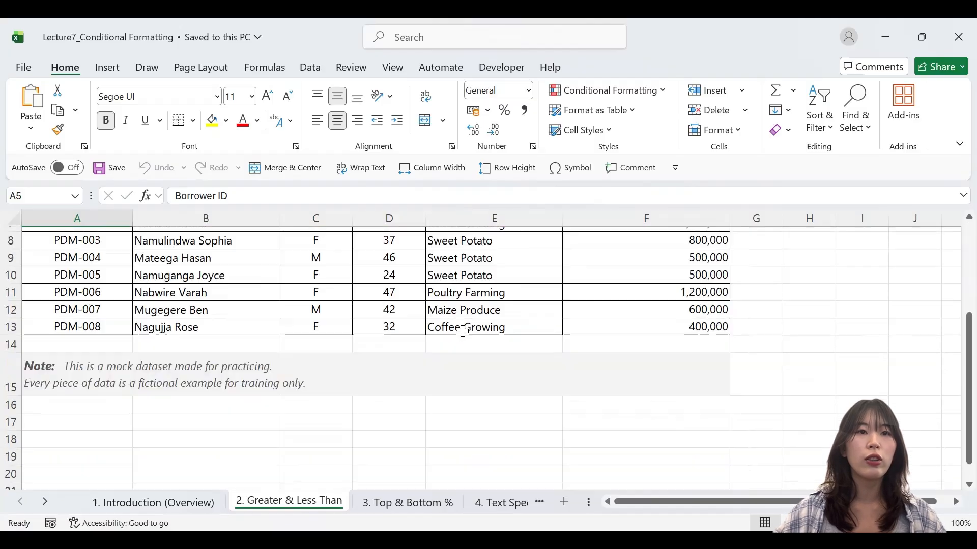
left_click(450, 384)
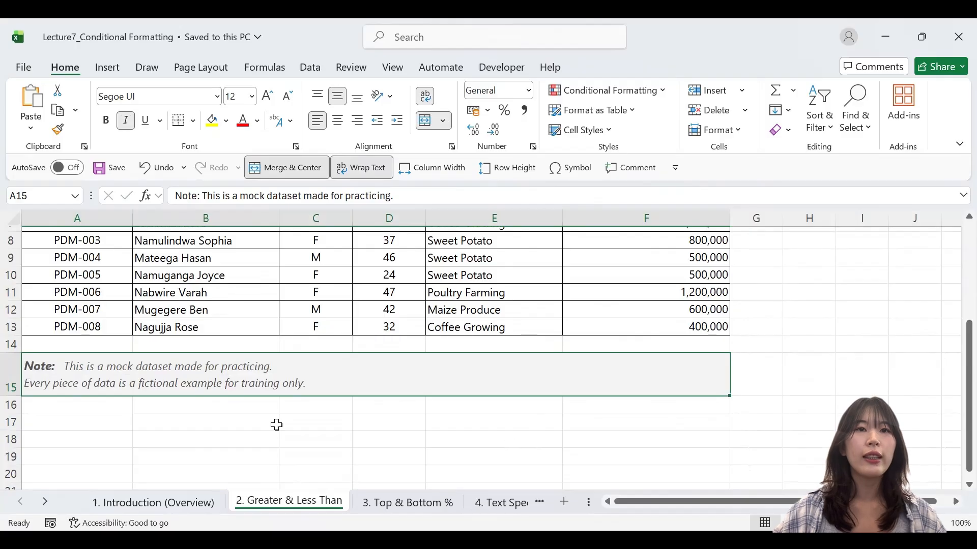
left_click(298, 423)
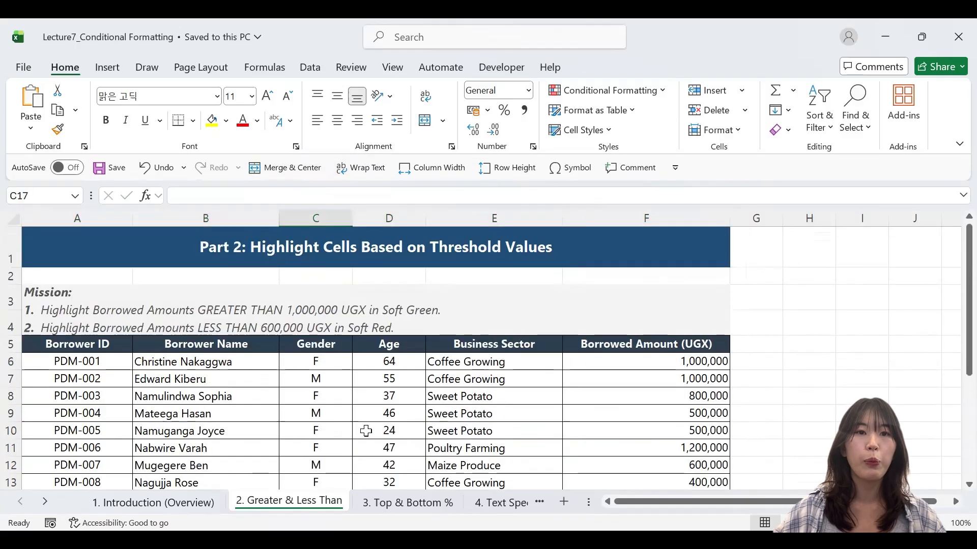
Add a Greater Than rule to the Borrowed Amount cells F6:F13 with threshold 1000000 and Green Fill with Dark Green Text
scroll(305, 424, "up", 2)
left_click_drag(648, 362, 648, 398)
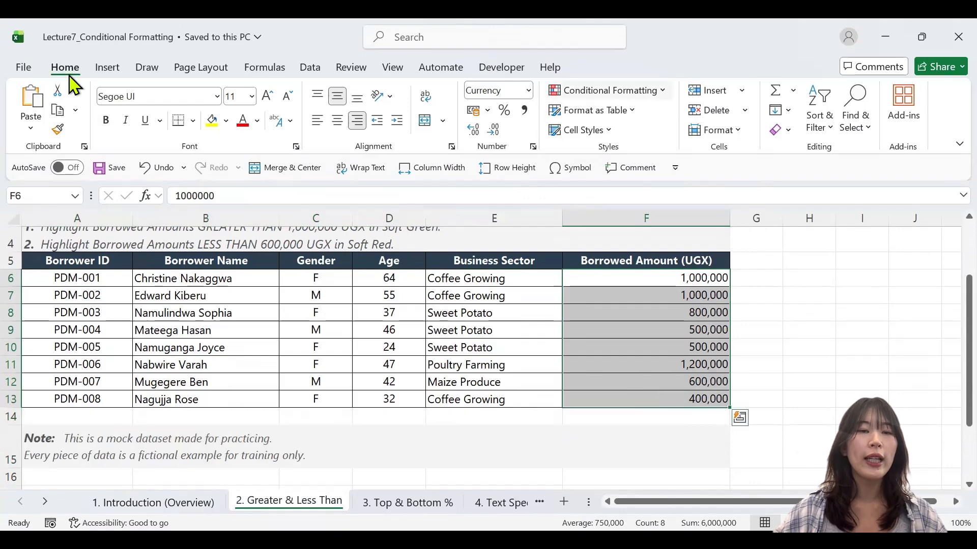
left_click(661, 95)
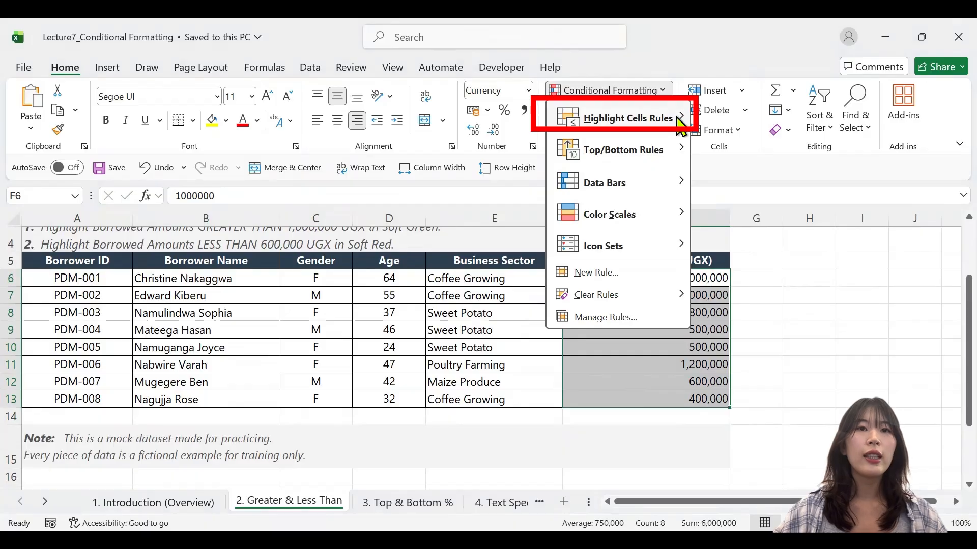
mouse_move(680, 124)
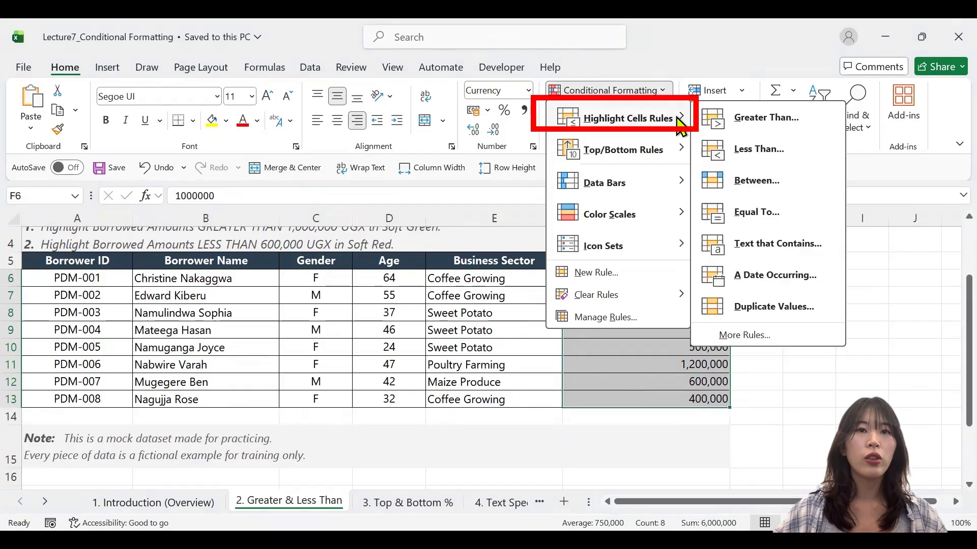
left_click(758, 127)
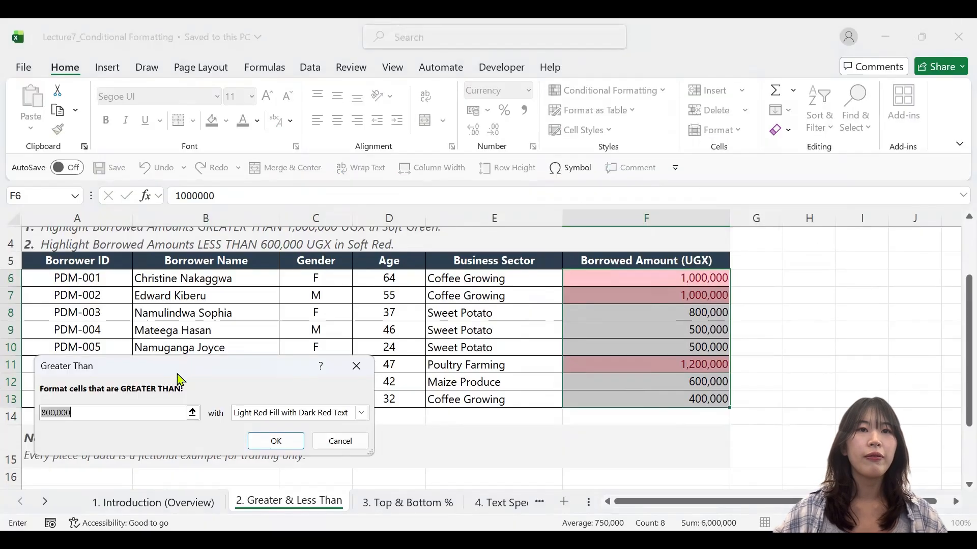
type("1000000")
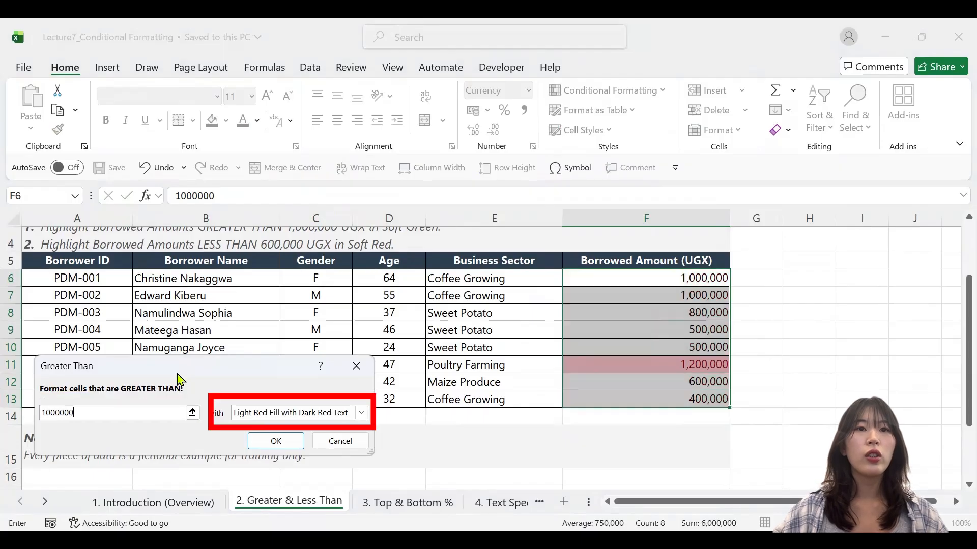
left_click(361, 412)
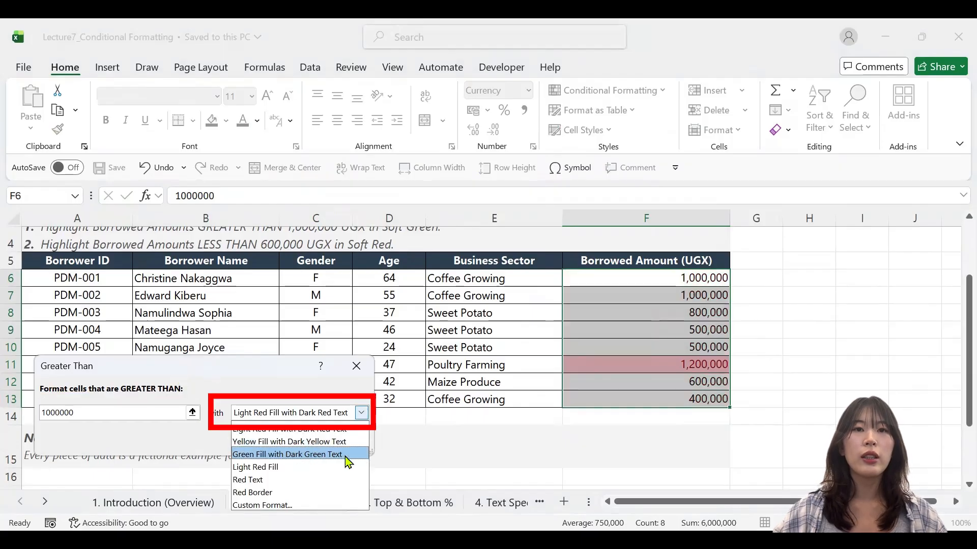
left_click(342, 452)
left_click(359, 415)
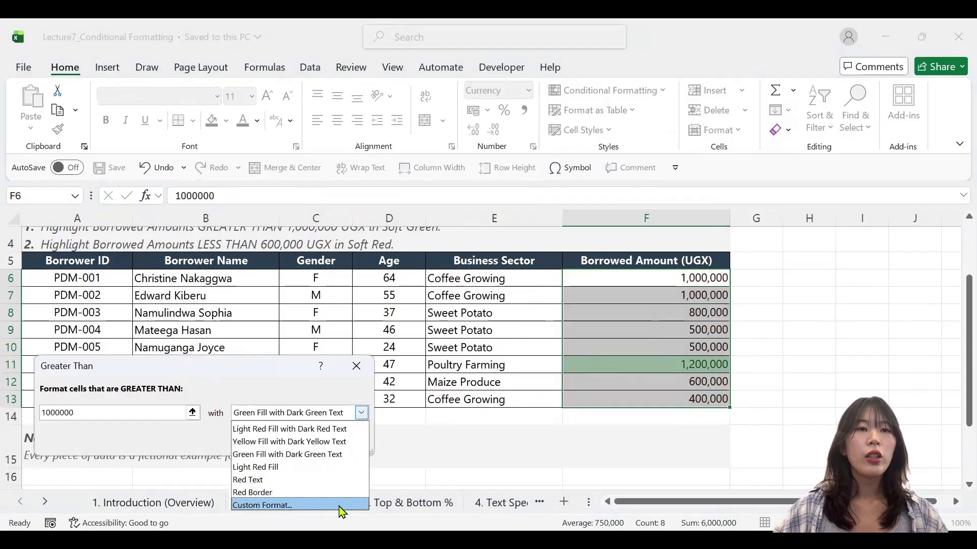
left_click(346, 394)
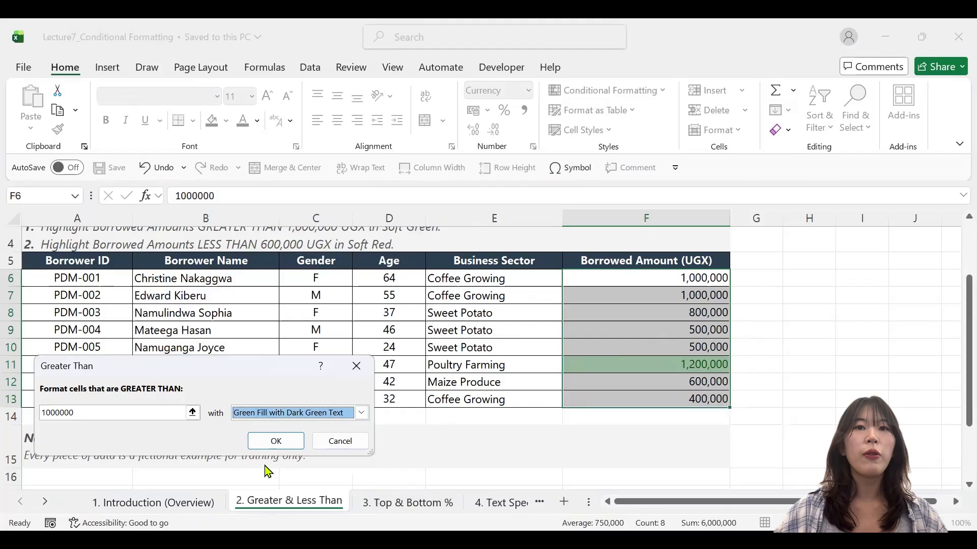
left_click(275, 442)
left_click(792, 365)
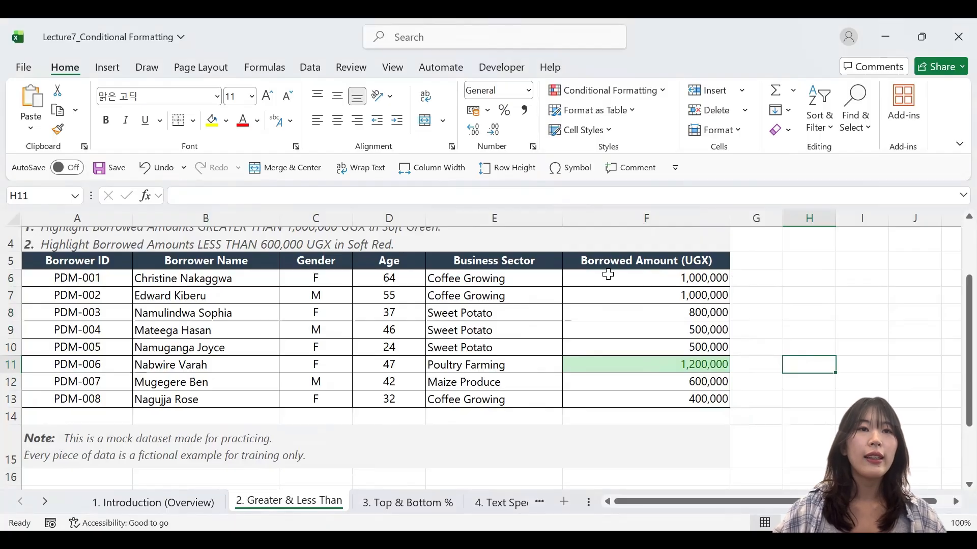
Add a Less Than rule to F6:F13 with threshold 600000 and Light Red Fill with Dark Red Text
left_click_drag(608, 275, 615, 399)
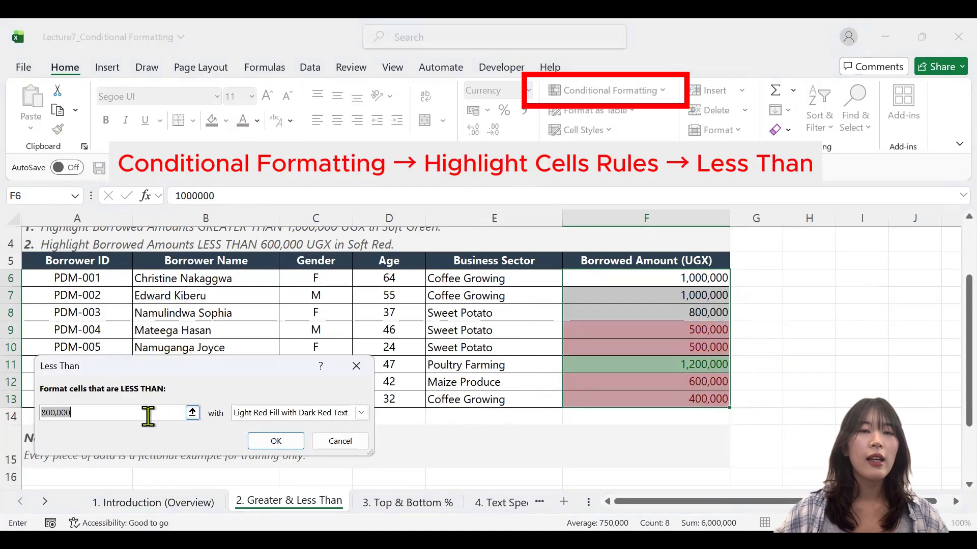
type("600")
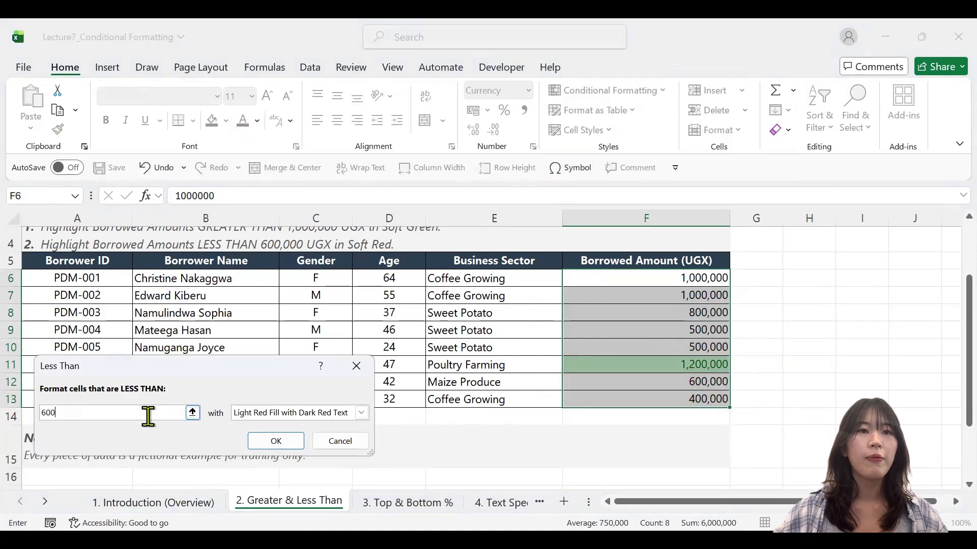
type("000")
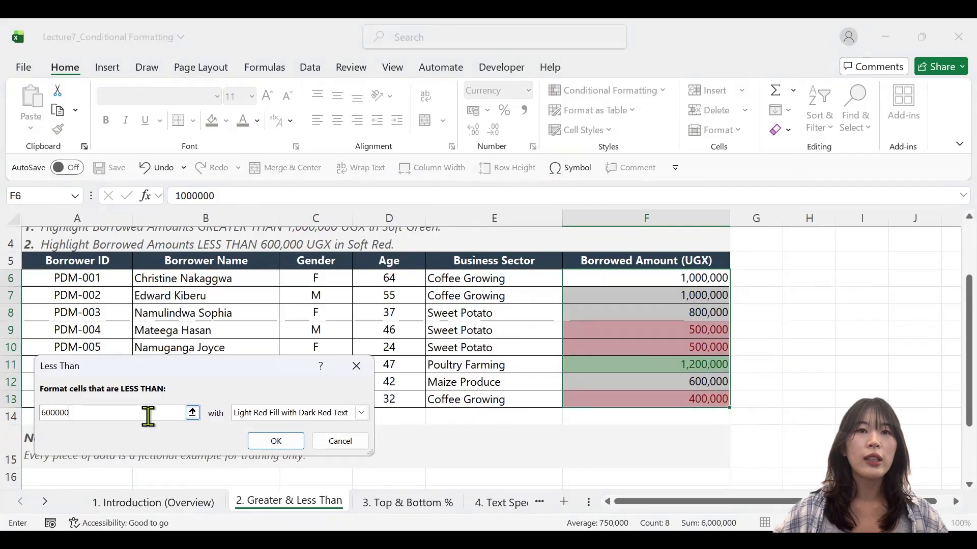
left_click(282, 442)
left_click(755, 383)
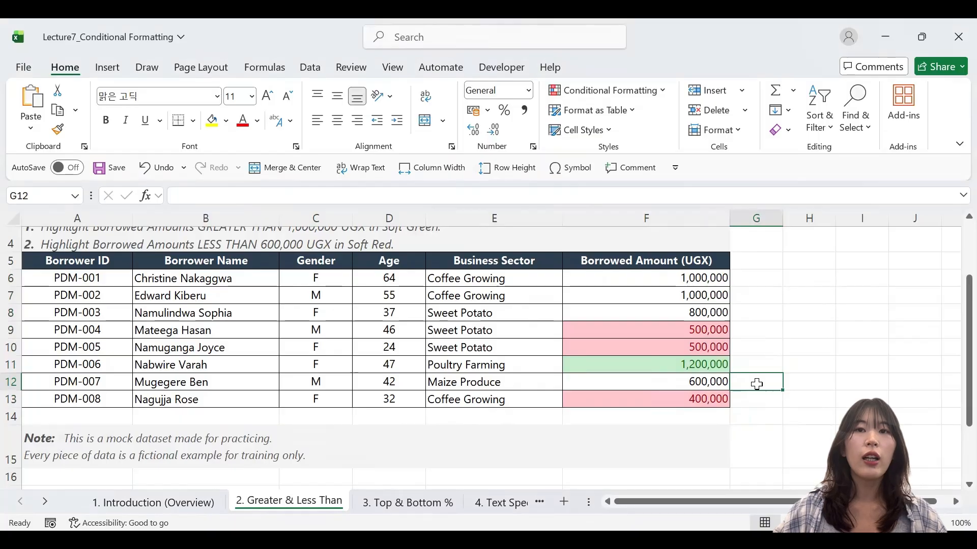
Change the borrowed amount in F6 to 120000000 to test the Greater Than rule
left_click(685, 281)
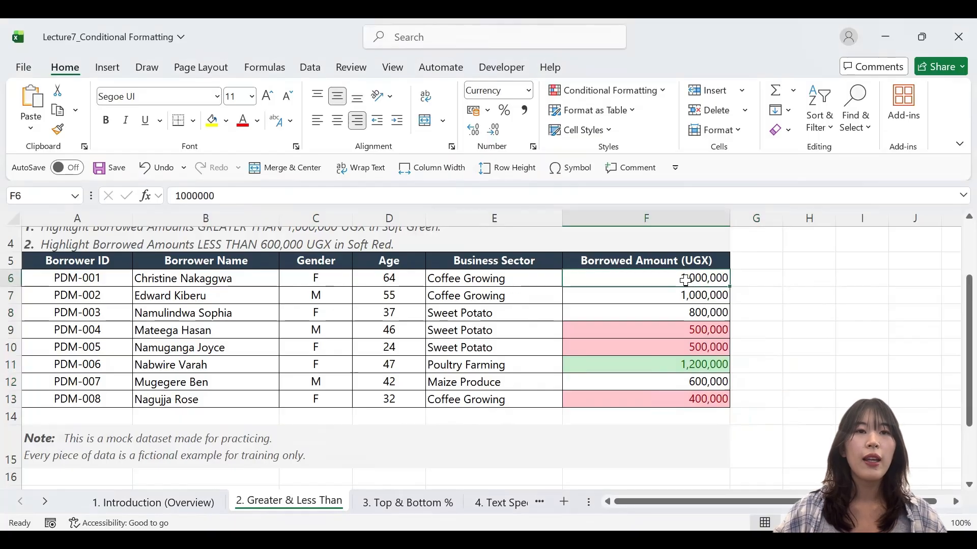
double_click(685, 280)
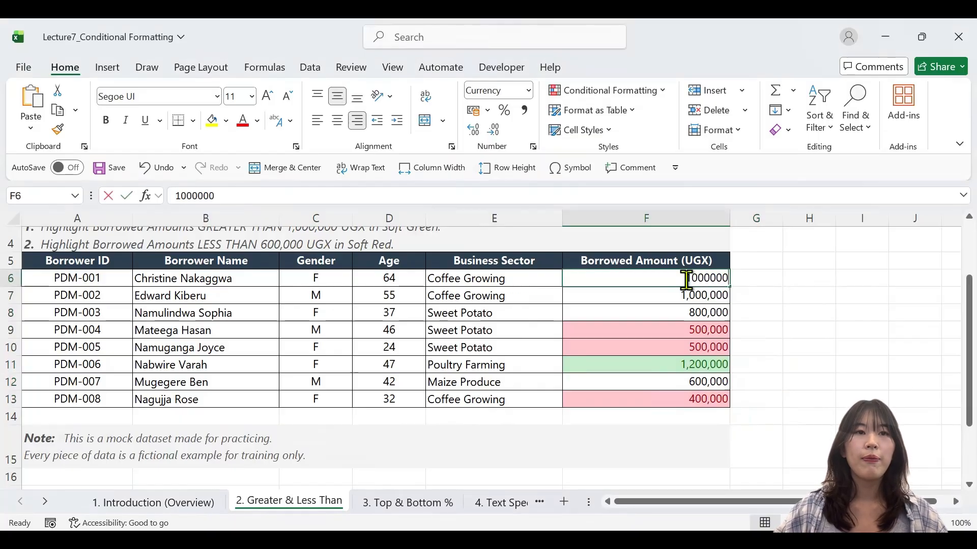
double_click(686, 280)
type("120")
double_click(686, 280)
type("120000000")
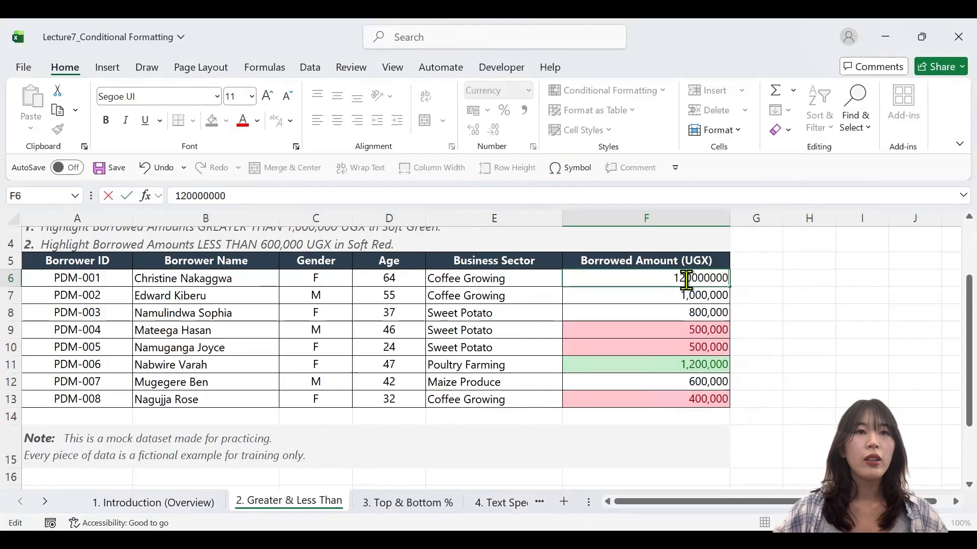
key("Return")
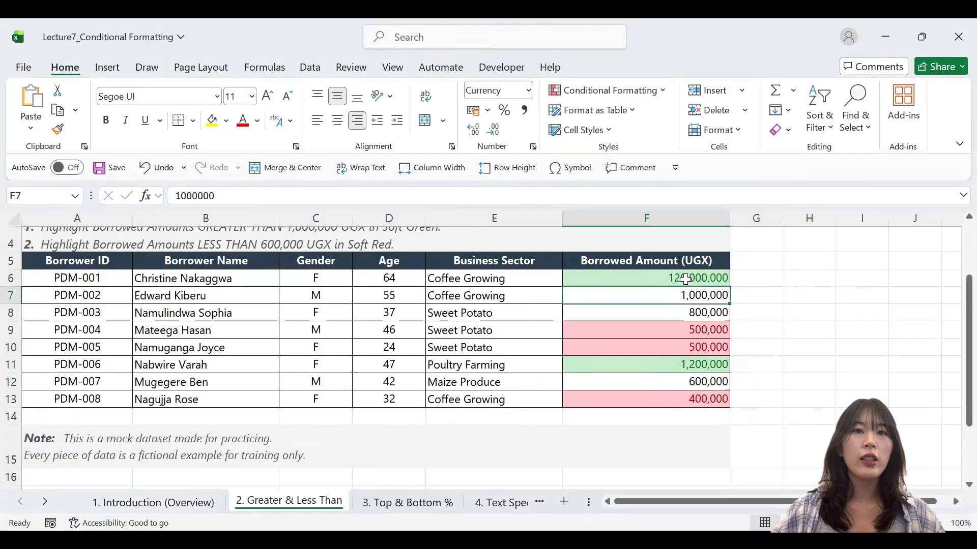
Change the borrowed amount in F8 to 20000 to test the Less Than rule
left_click(692, 308)
double_click(692, 308)
type("20000")
key("Return")
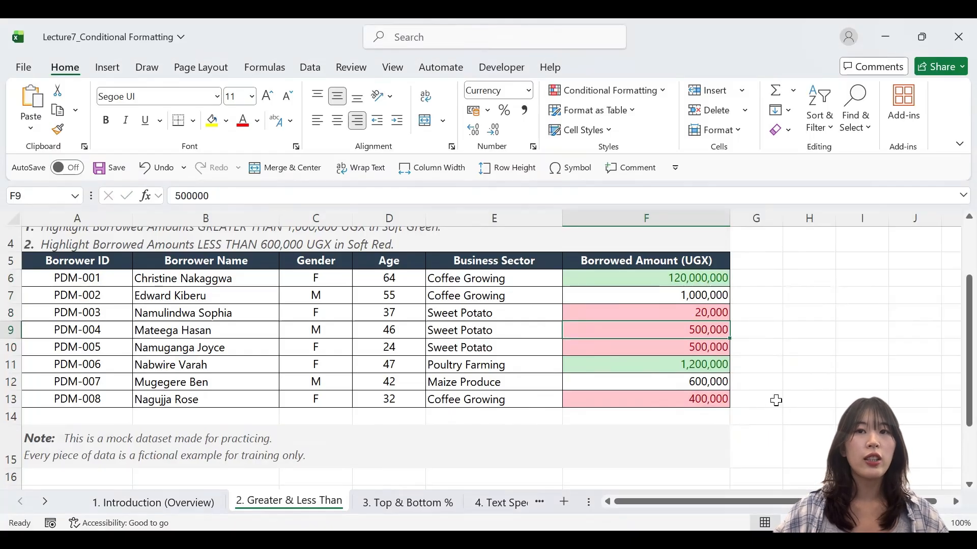
On the "3. Top & Bottom %" sheet, highlight the bottom 20% of April 2026 Doses Dispensed (F6:F15) with Light Red Fill with Dark Red Text
left_click(402, 503)
left_click(776, 397)
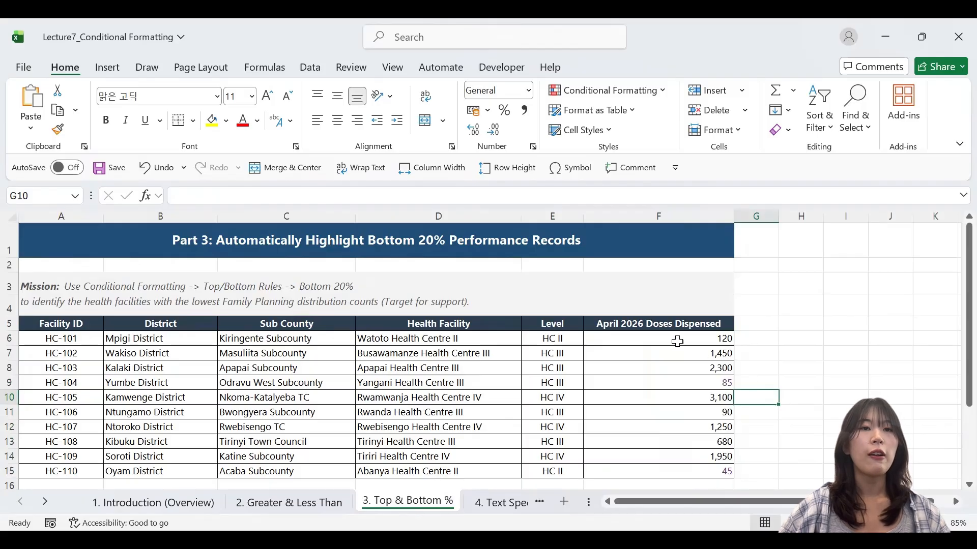
left_click_drag(645, 338, 645, 462)
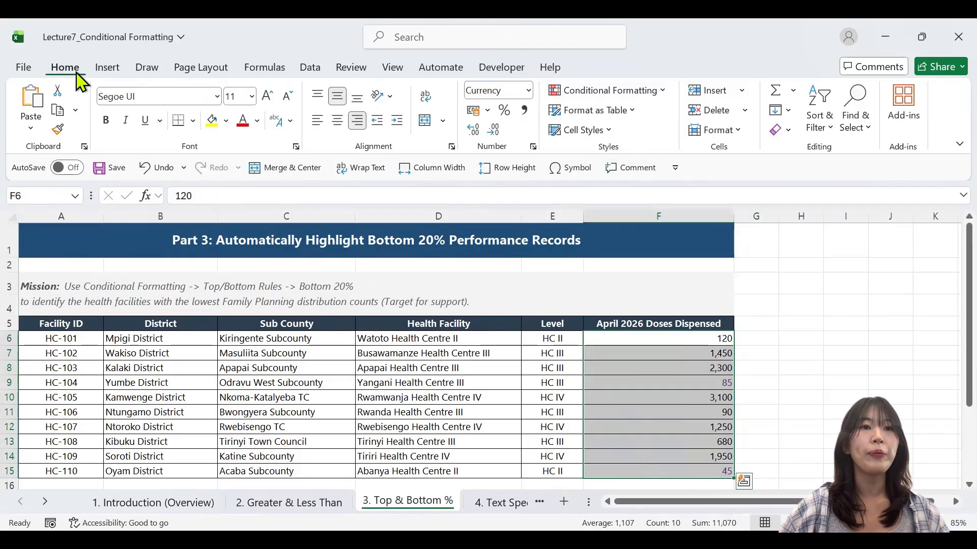
left_click(655, 93)
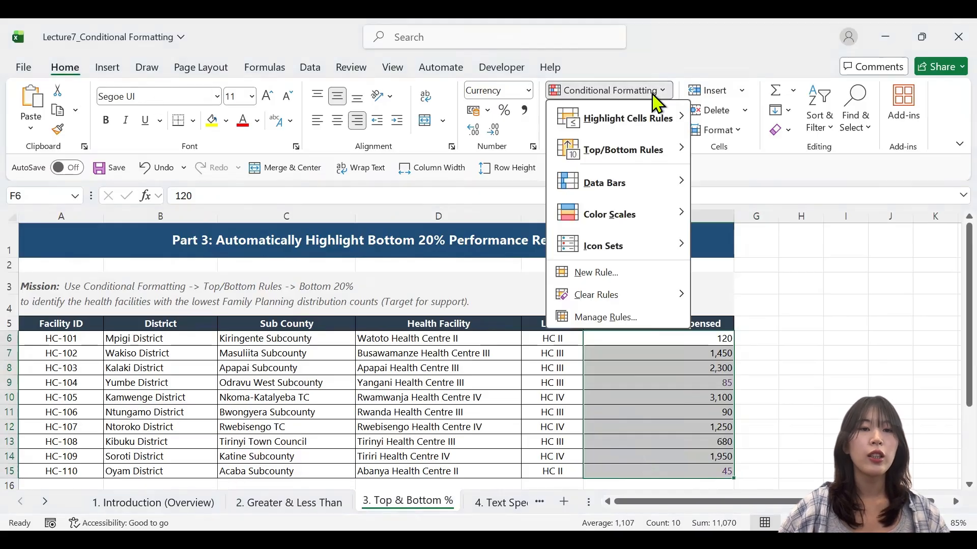
left_click(665, 148)
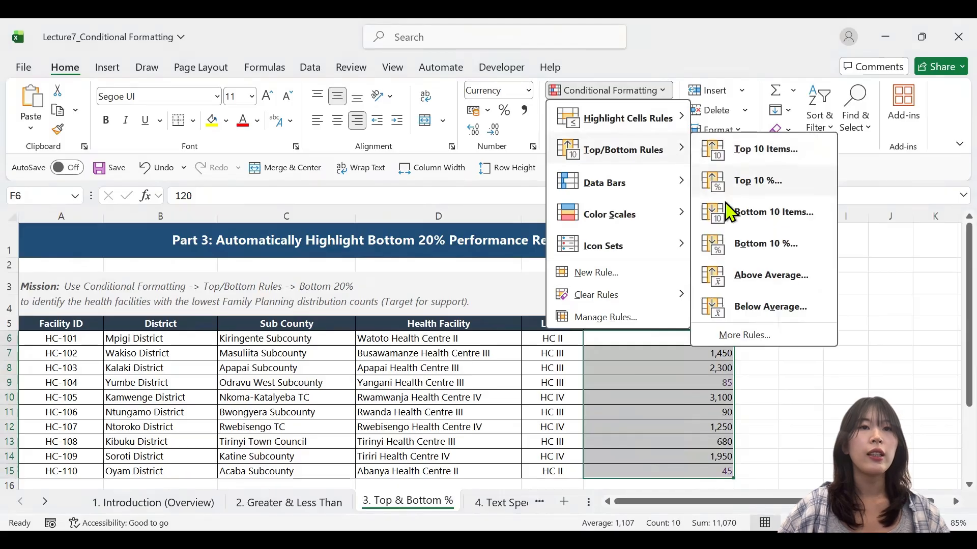
left_click(731, 244)
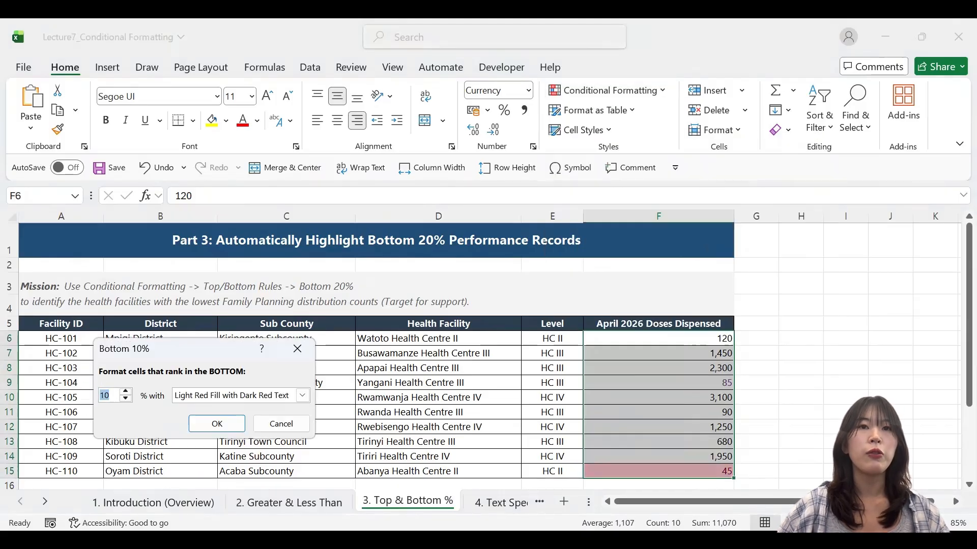
type("20")
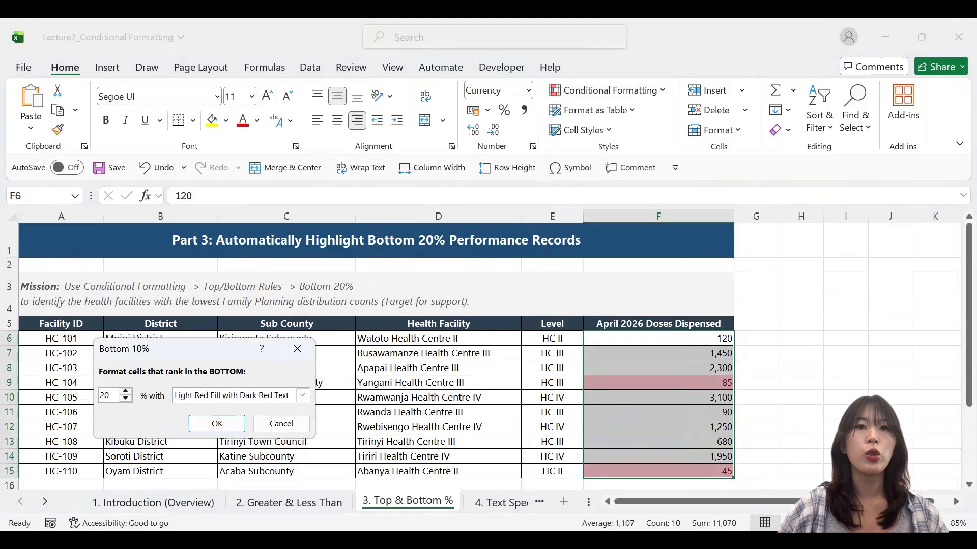
left_click(210, 425)
left_click(763, 427)
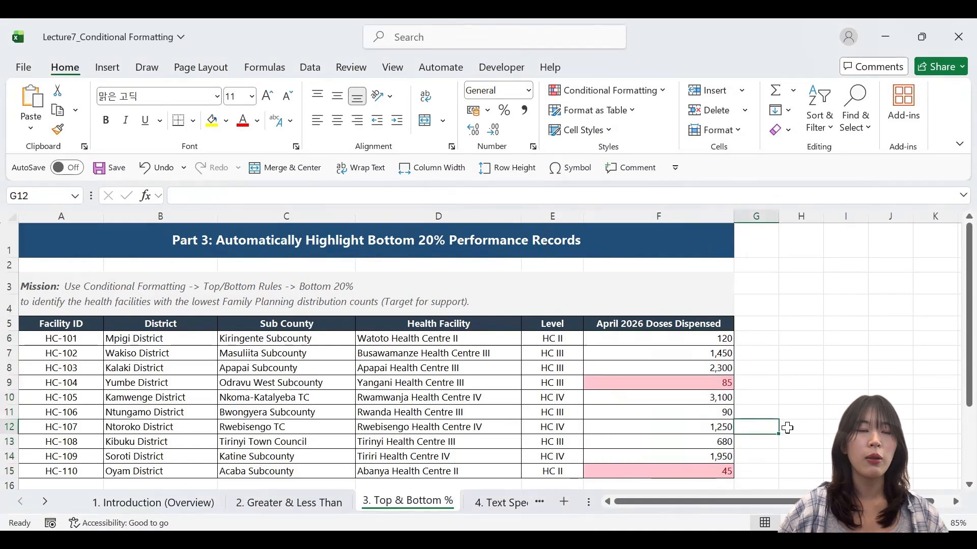
left_click(702, 355)
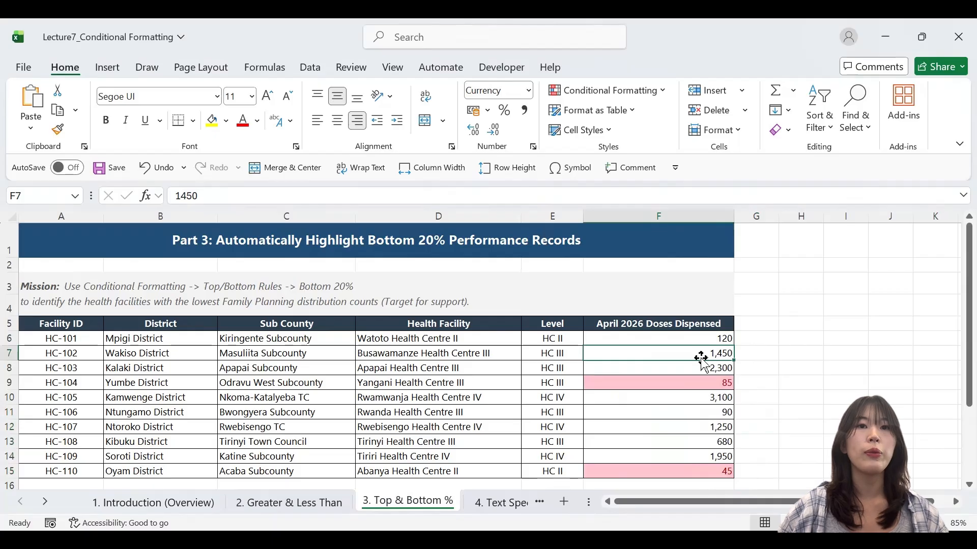
Change the doses dispensed in F7 to 70 and in F12 to 20 to test the bottom 20% rule
type("70")
key("Return")
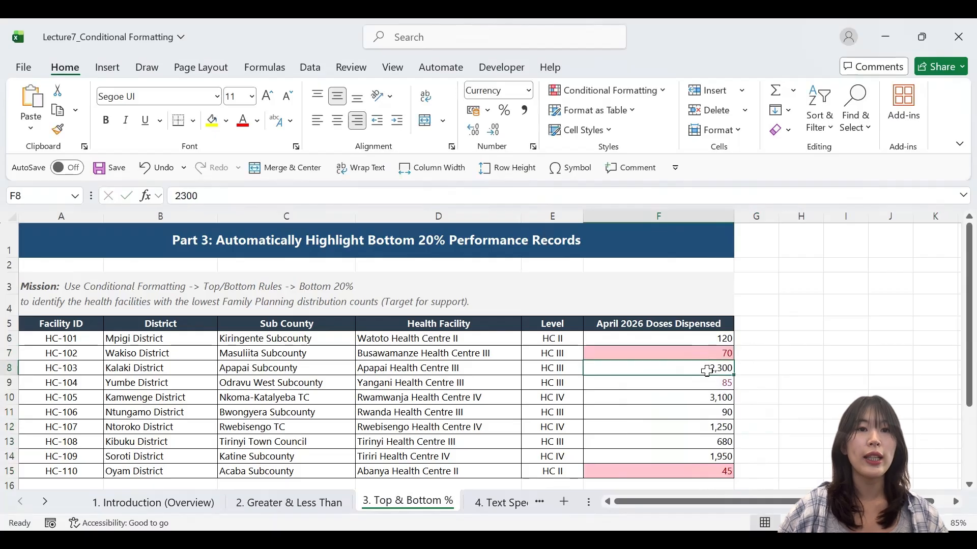
left_click(703, 425)
type("20")
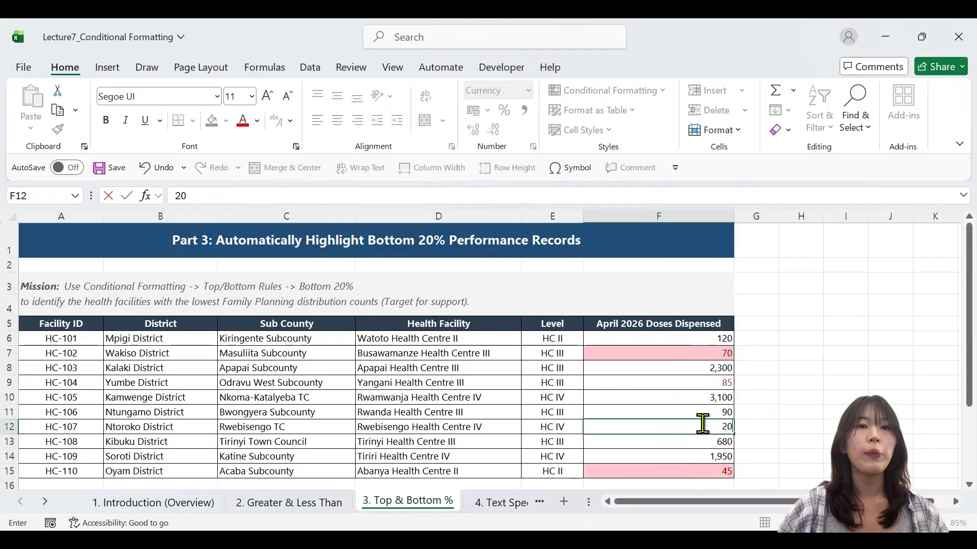
key("Return")
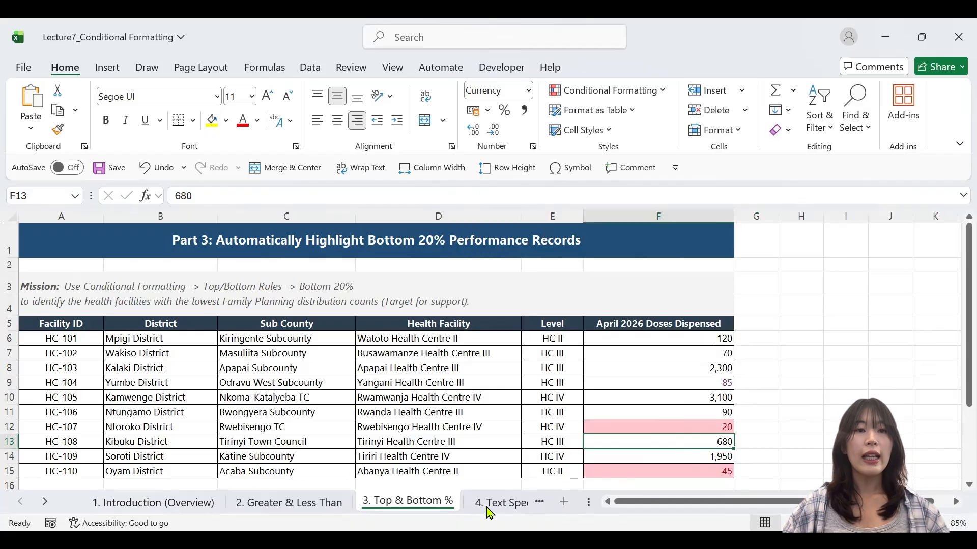
On the "4. Text Specific Alerts" sheet, copy the words "Please Verify" from the remark in G7 into empty cell G17
left_click(489, 503)
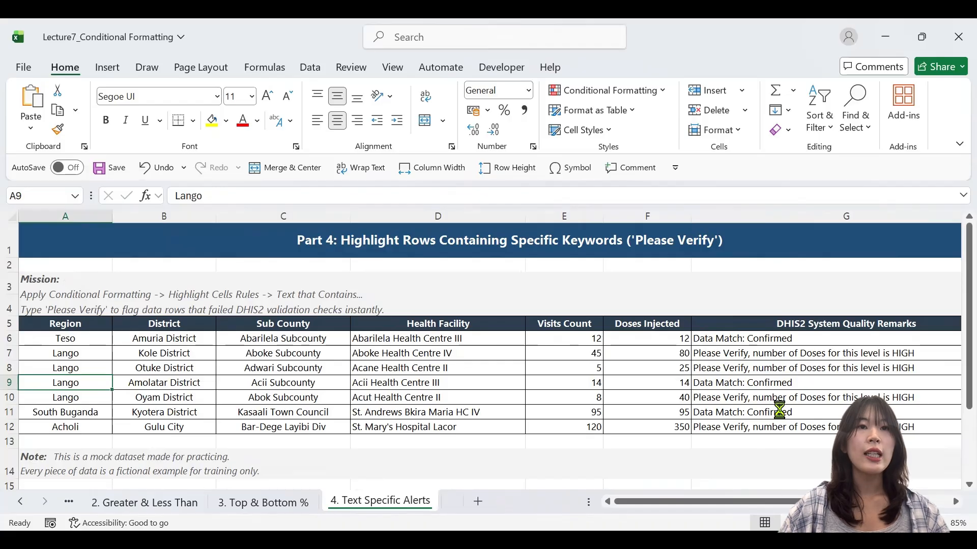
scroll(778, 405, "down", 1, "ctrl")
left_click(613, 461)
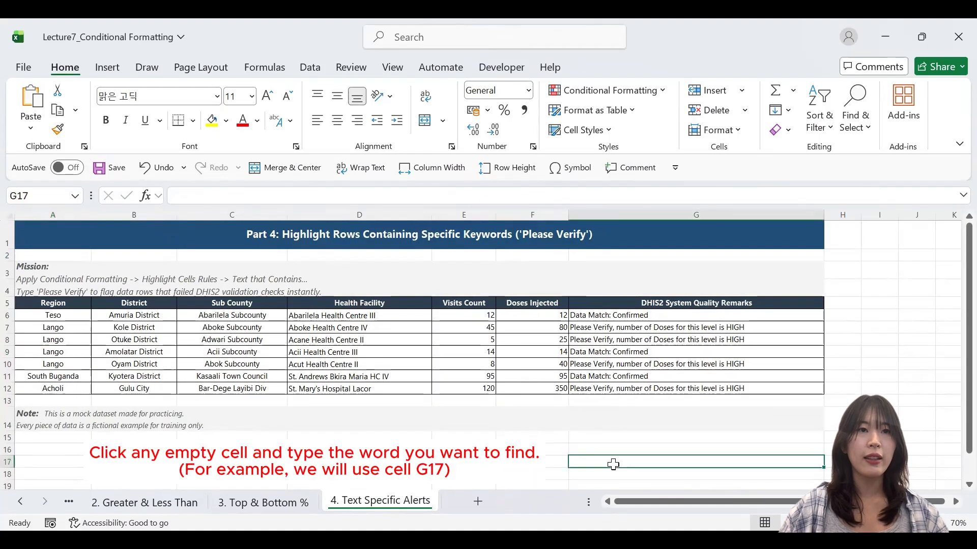
double_click(613, 328)
left_click_drag(613, 328, 576, 333)
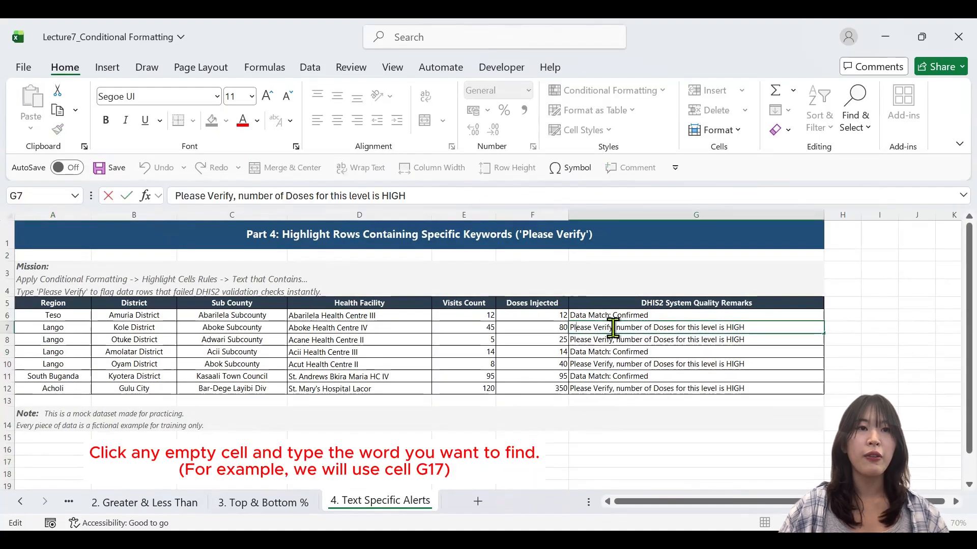
left_click(608, 452)
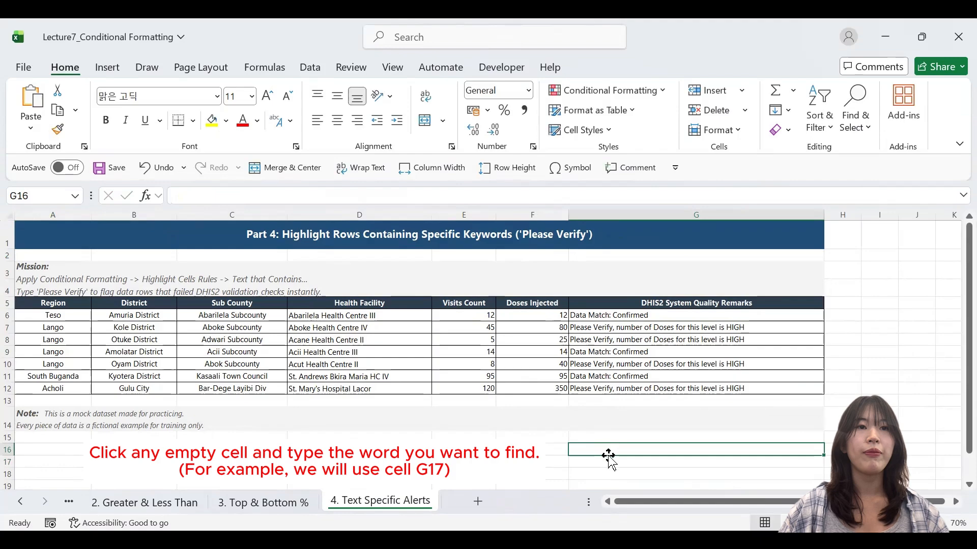
left_click(611, 460)
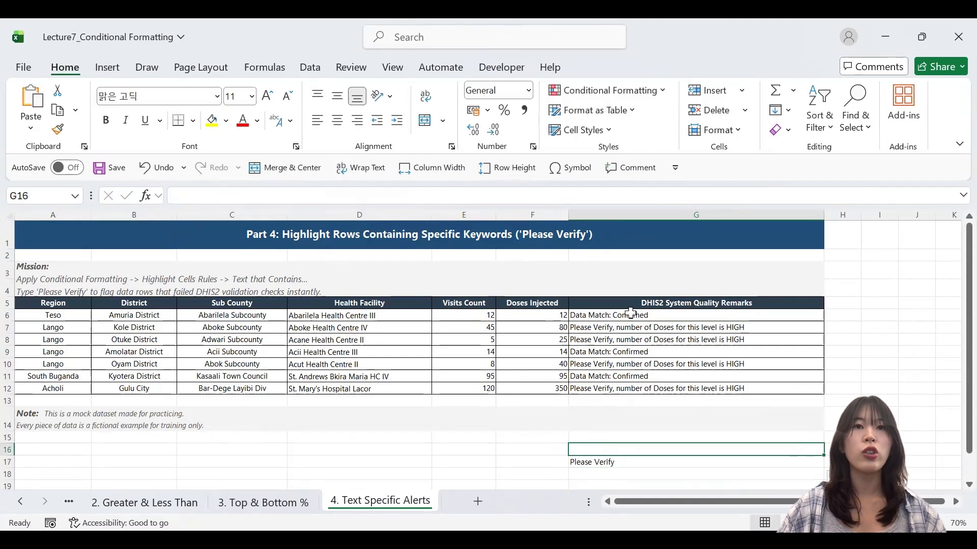
Add a Text That Contains rule to G6:G12 that references =$G$17, with Light Red Fill with Dark Red Text
left_click_drag(630, 314, 634, 376)
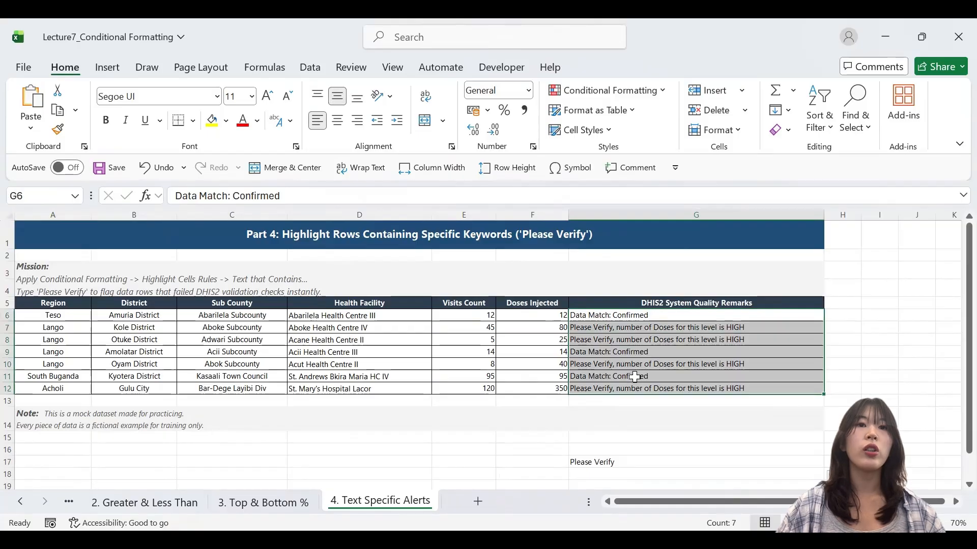
left_click(611, 91)
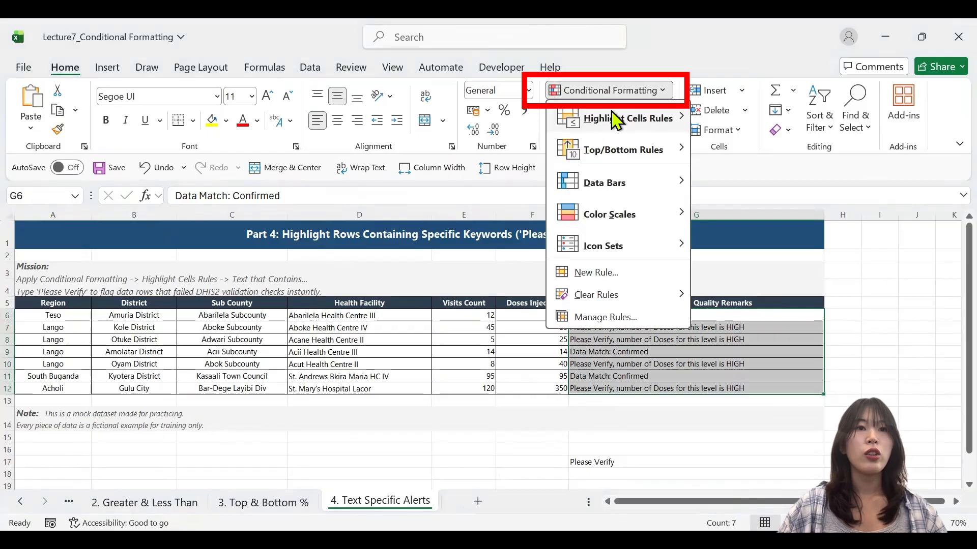
mouse_move(631, 118)
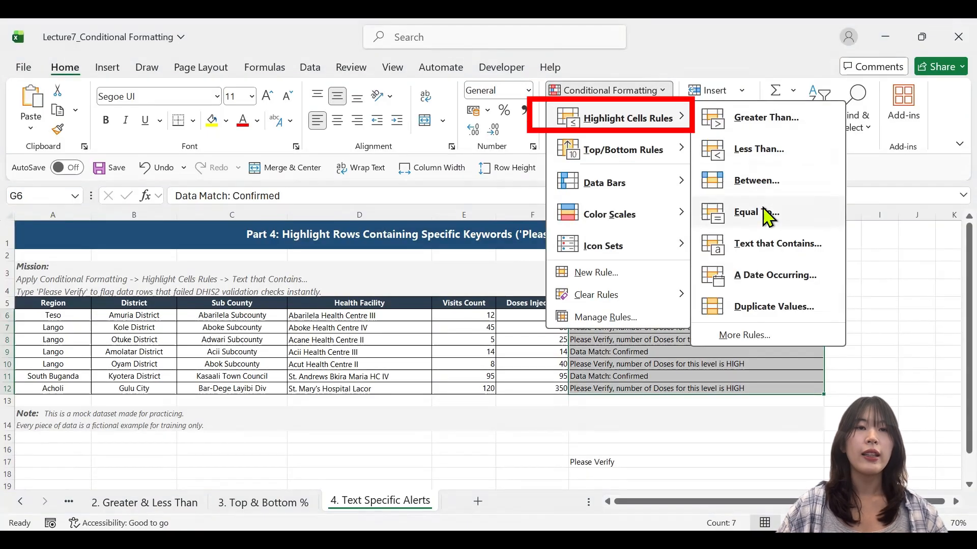
left_click(764, 246)
key("BackSpace")
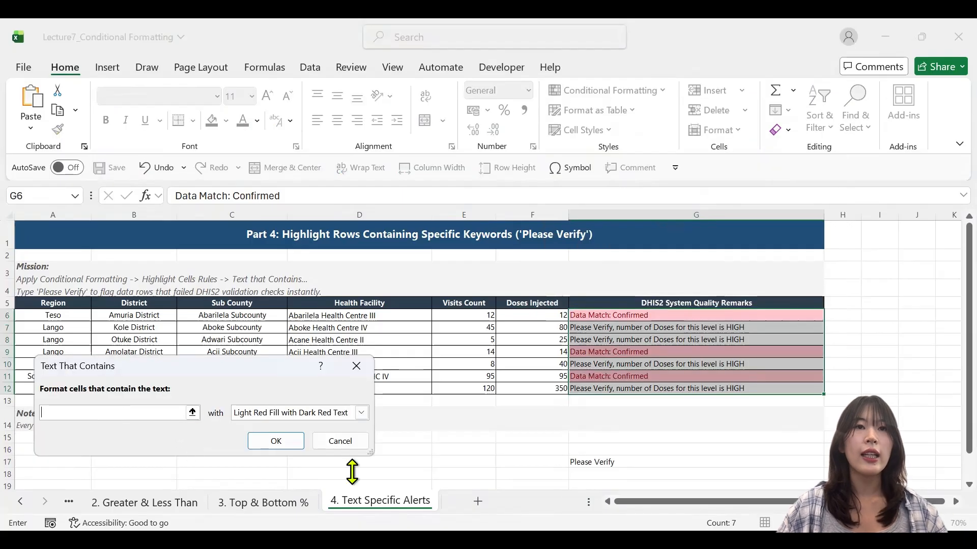
left_click(623, 463)
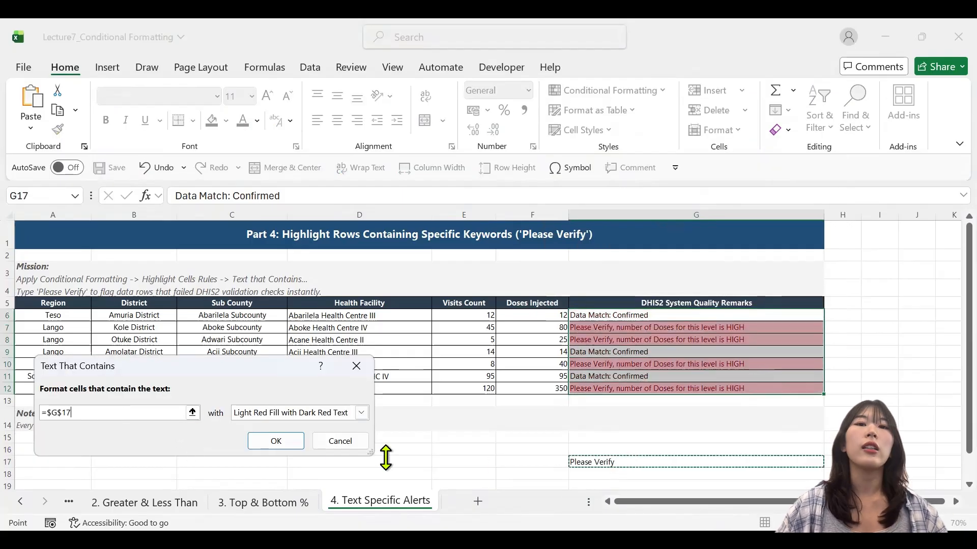
left_click(262, 441)
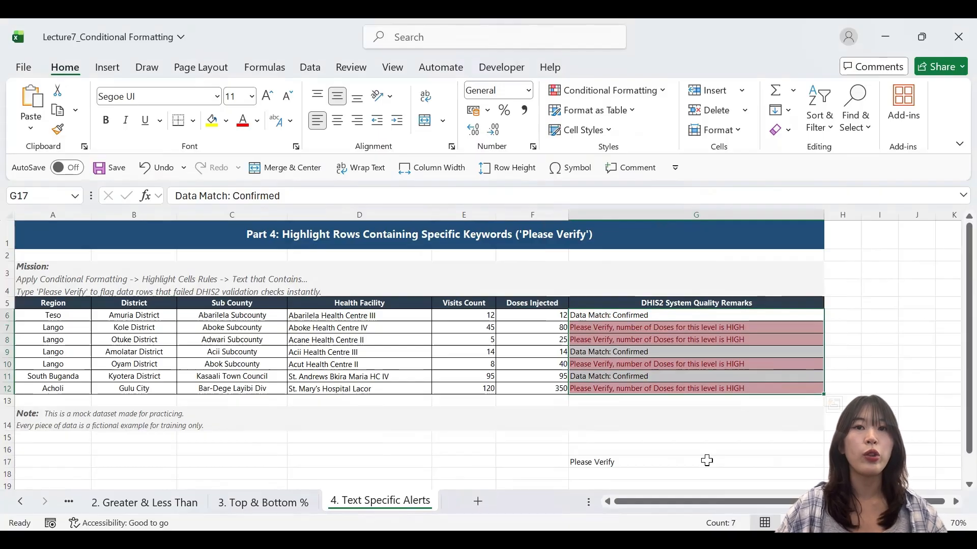
Replace the keyword in G17 with "Data Match", copied from the remark in G9, to test the text rule
left_click(700, 461)
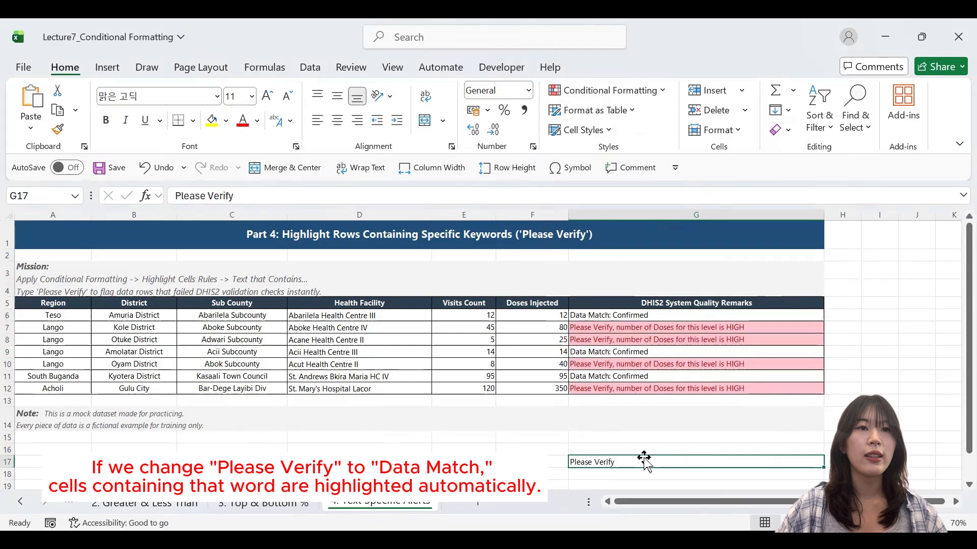
left_click(608, 350)
key("ctrl+Up")
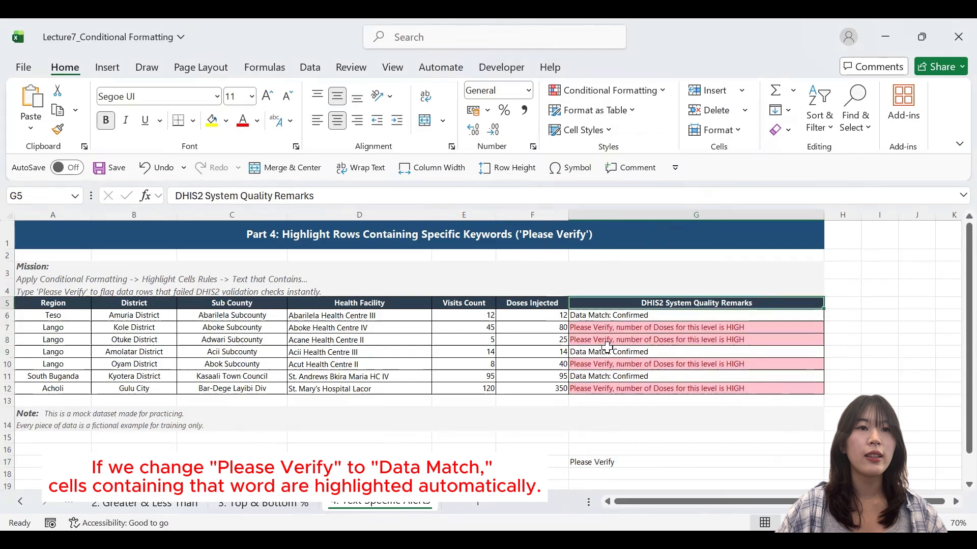
double_click(608, 351)
left_click_drag(608, 351, 552, 363)
left_click(617, 462)
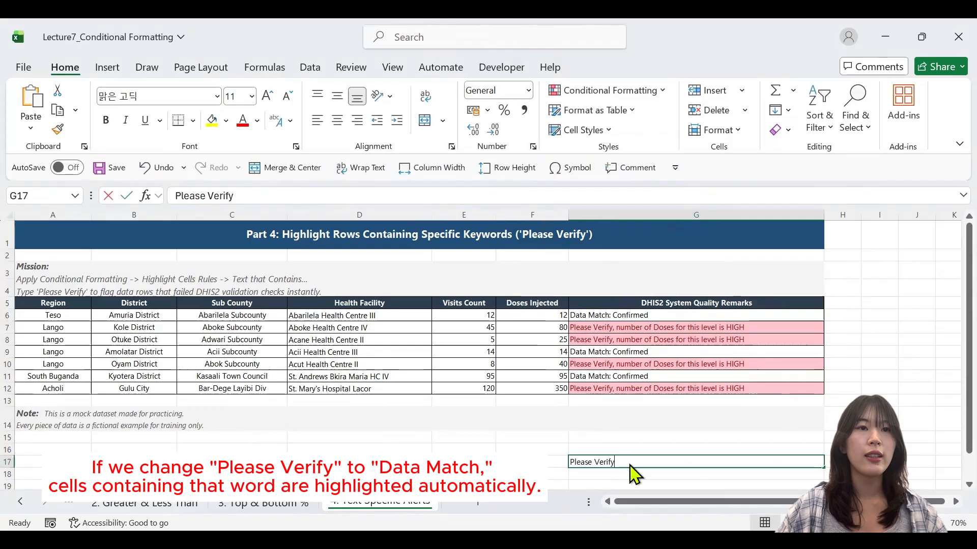
double_click(631, 464)
left_click_drag(557, 447, 521, 445)
key("ctrl+v")
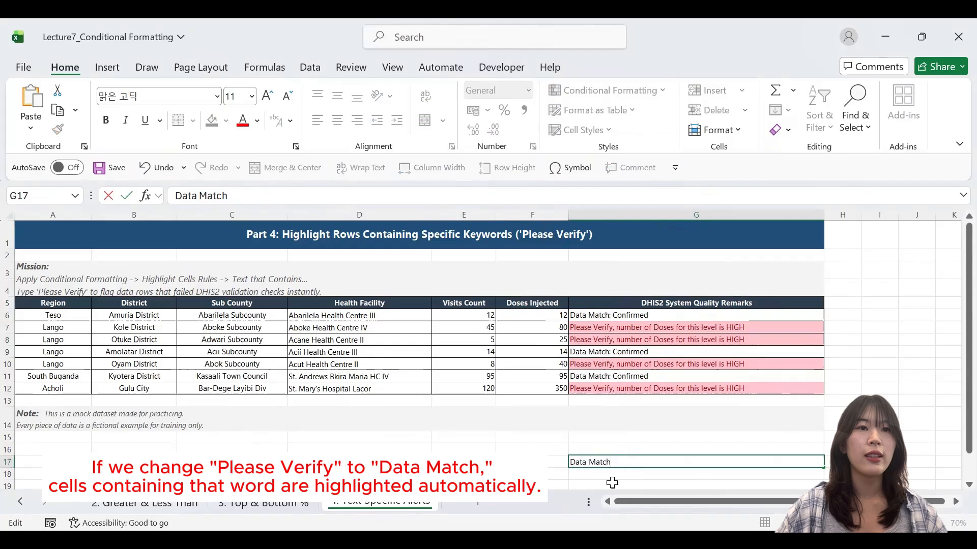
key("Return")
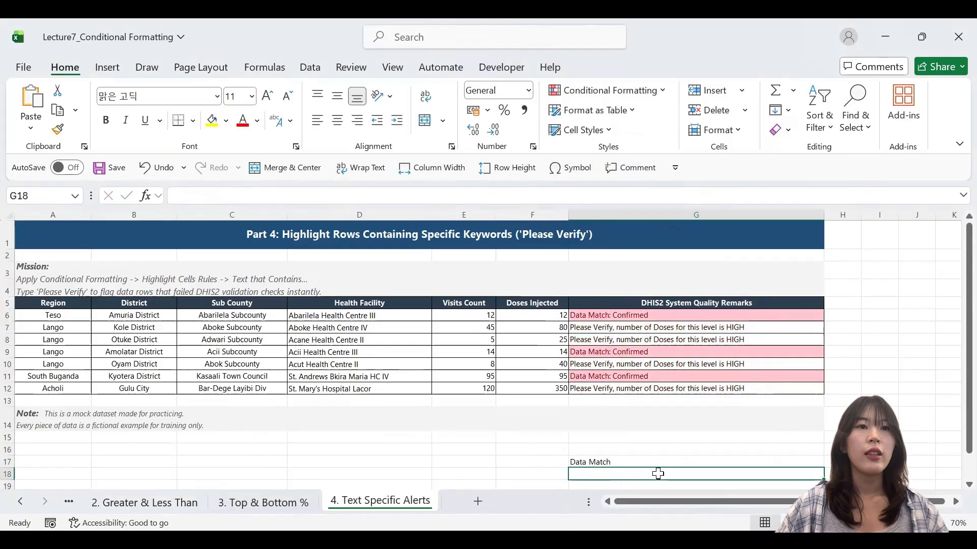